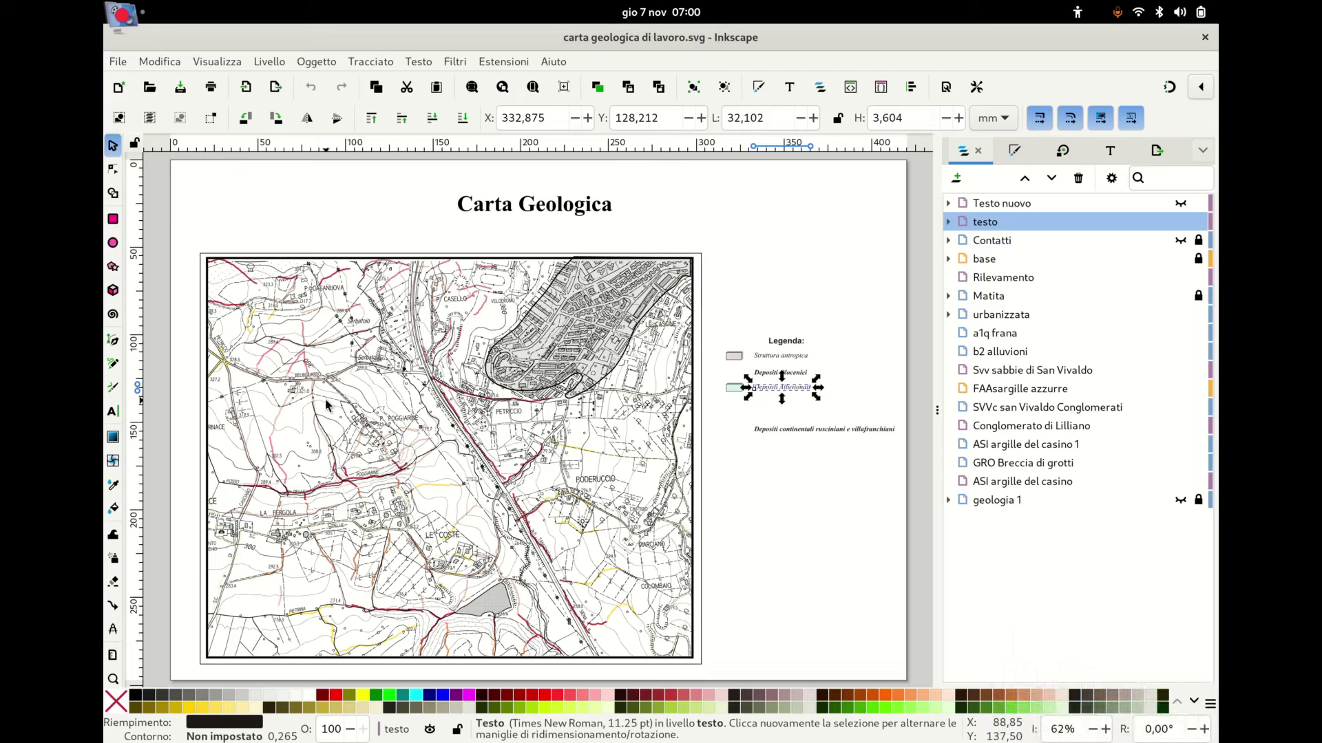
Step: Click through the title and legend items, ending with the urbanized area's outline selected
{"action": "left_click", "coordinate": [647, 212]}
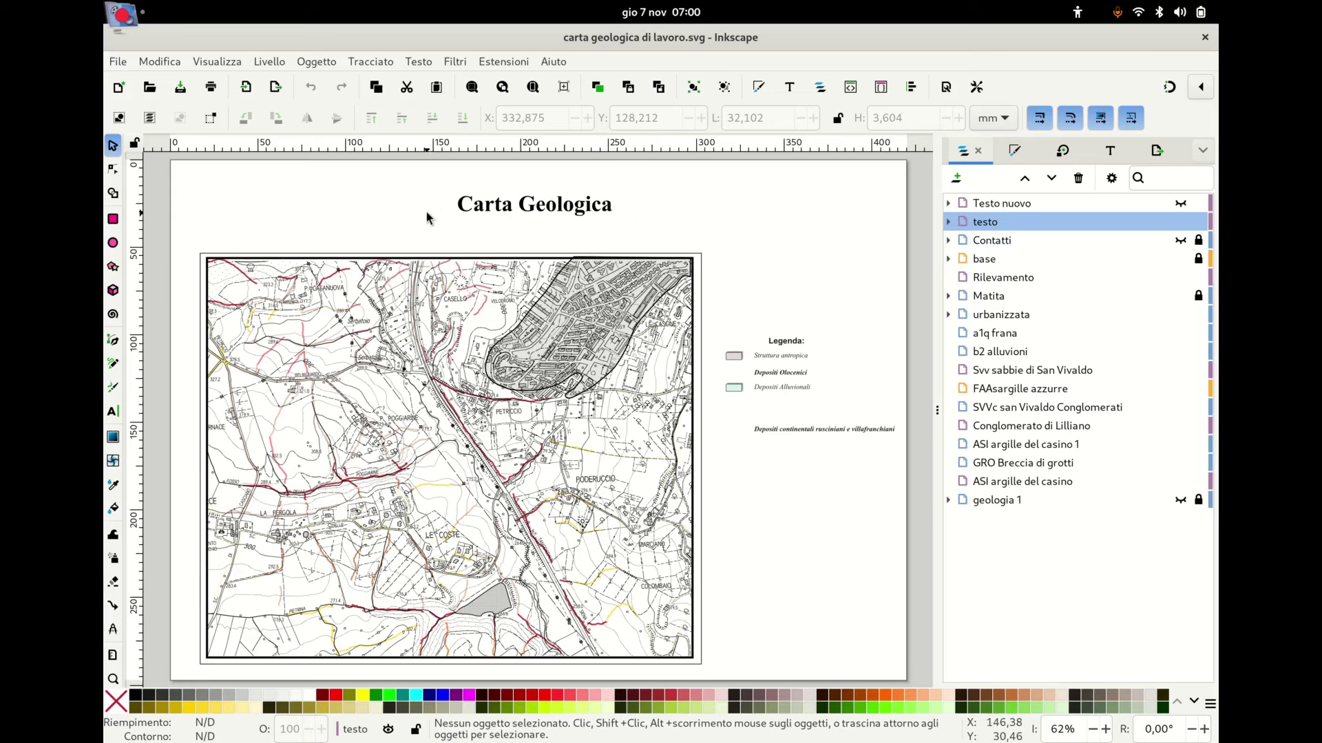
{"action": "left_click", "coordinate": [474, 208]}
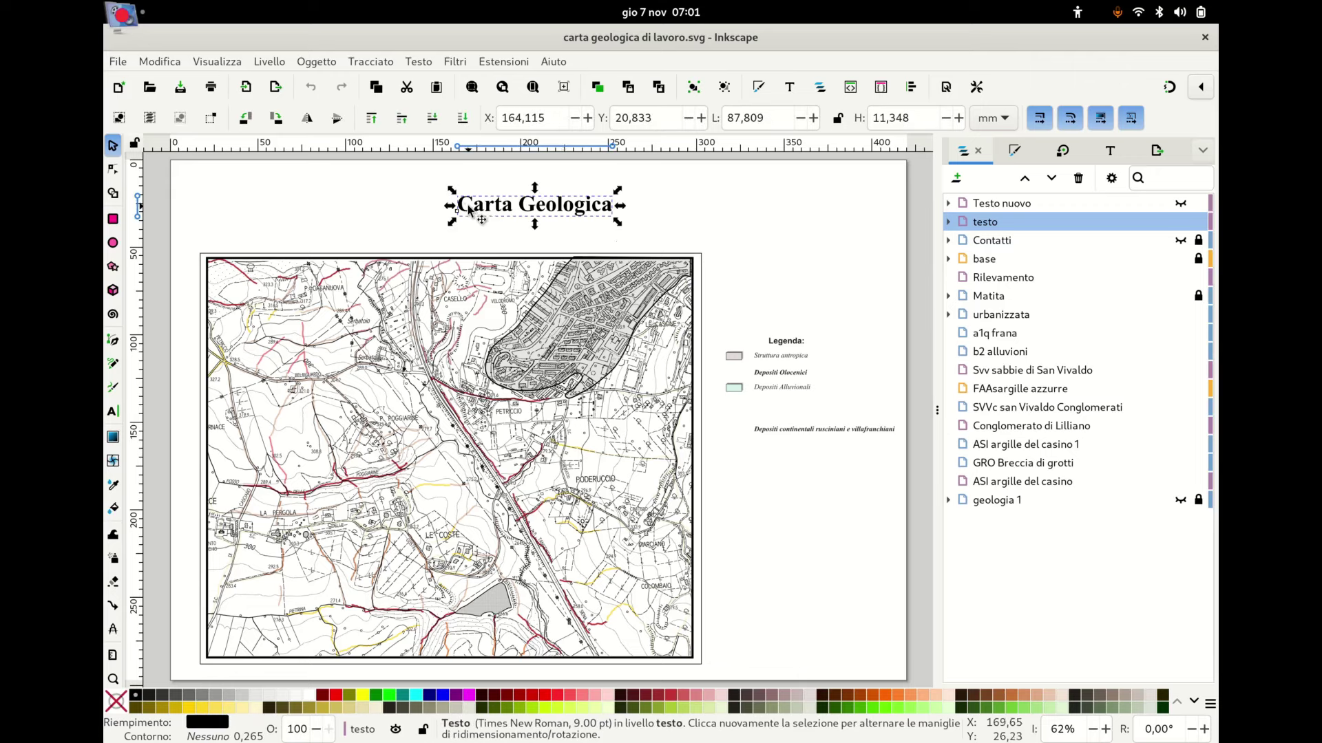
{"action": "left_click", "coordinate": [790, 341]}
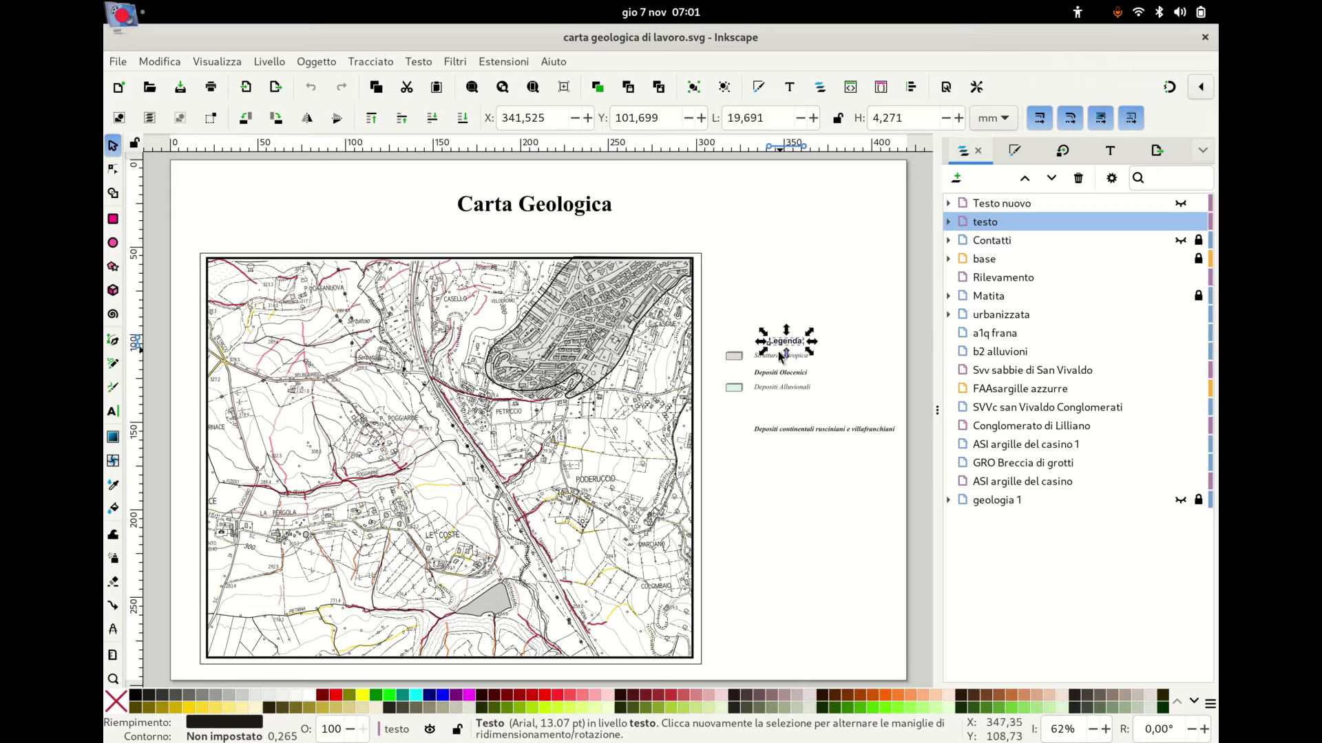
{"action": "left_click", "coordinate": [735, 357]}
{"action": "left_click", "coordinate": [737, 388]}
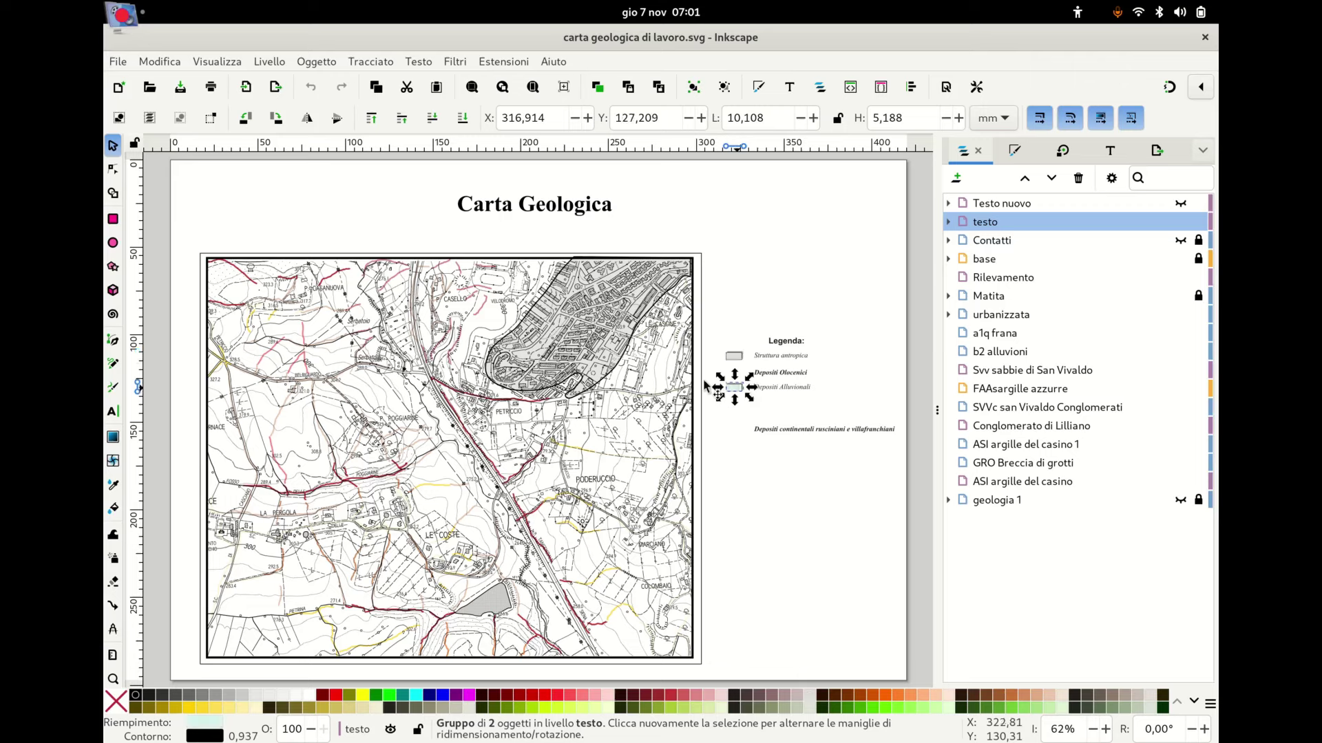
{"action": "left_click", "coordinate": [614, 346]}
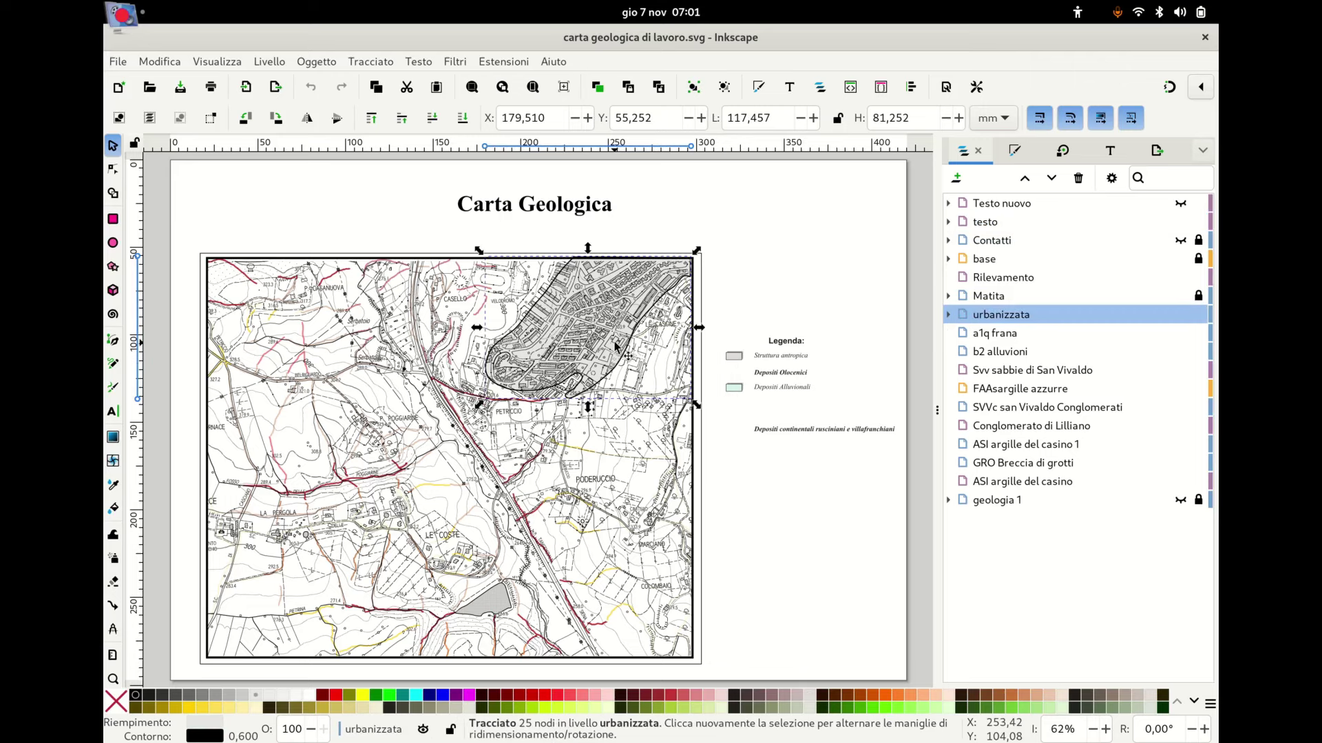
{"action": "mouse_move", "coordinate": [1030, 425]}
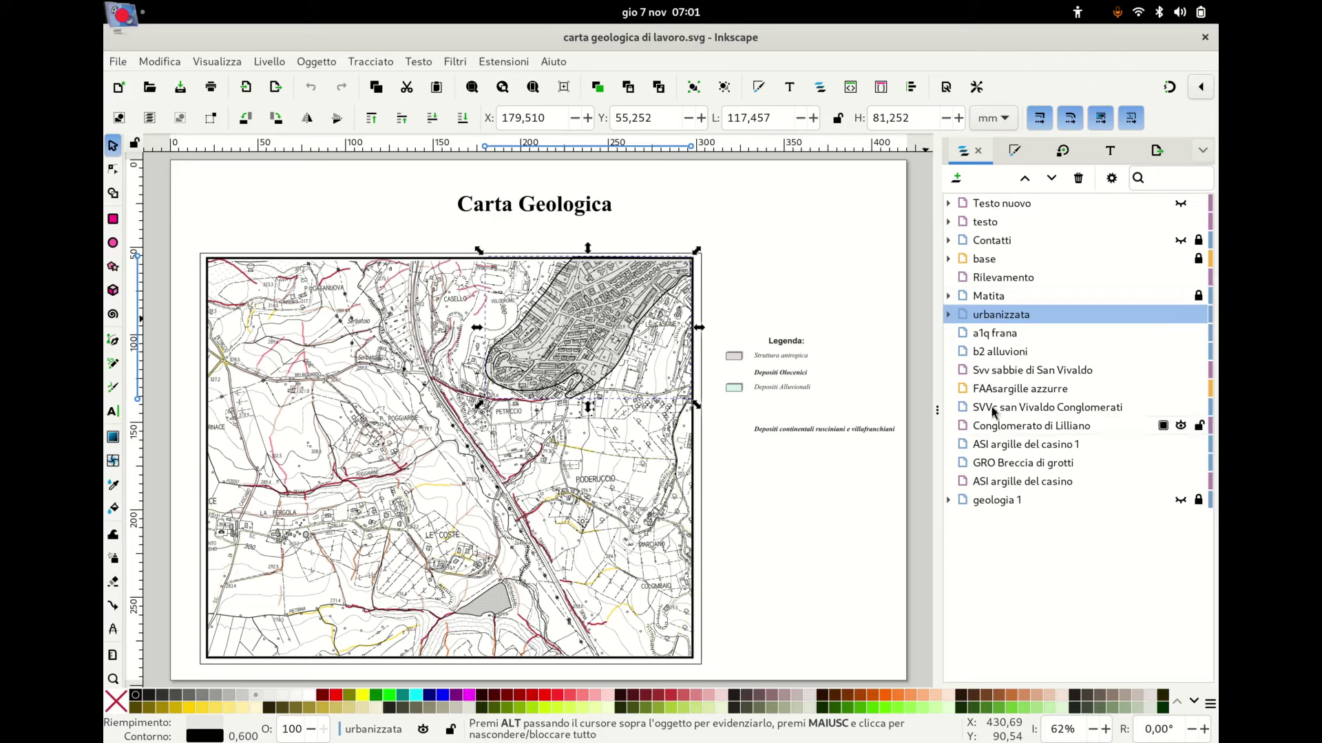
{"action": "left_click", "coordinate": [735, 390]}
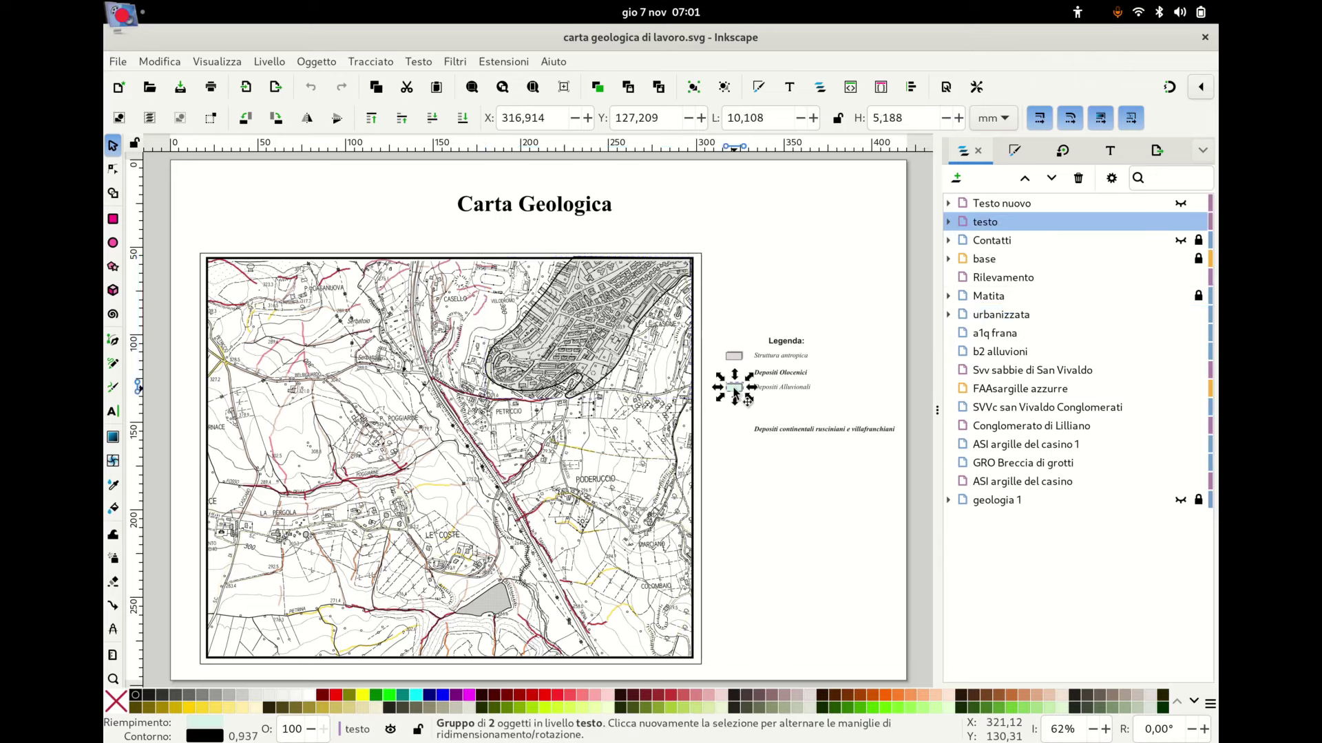
{"action": "key", "text": "Escape"}
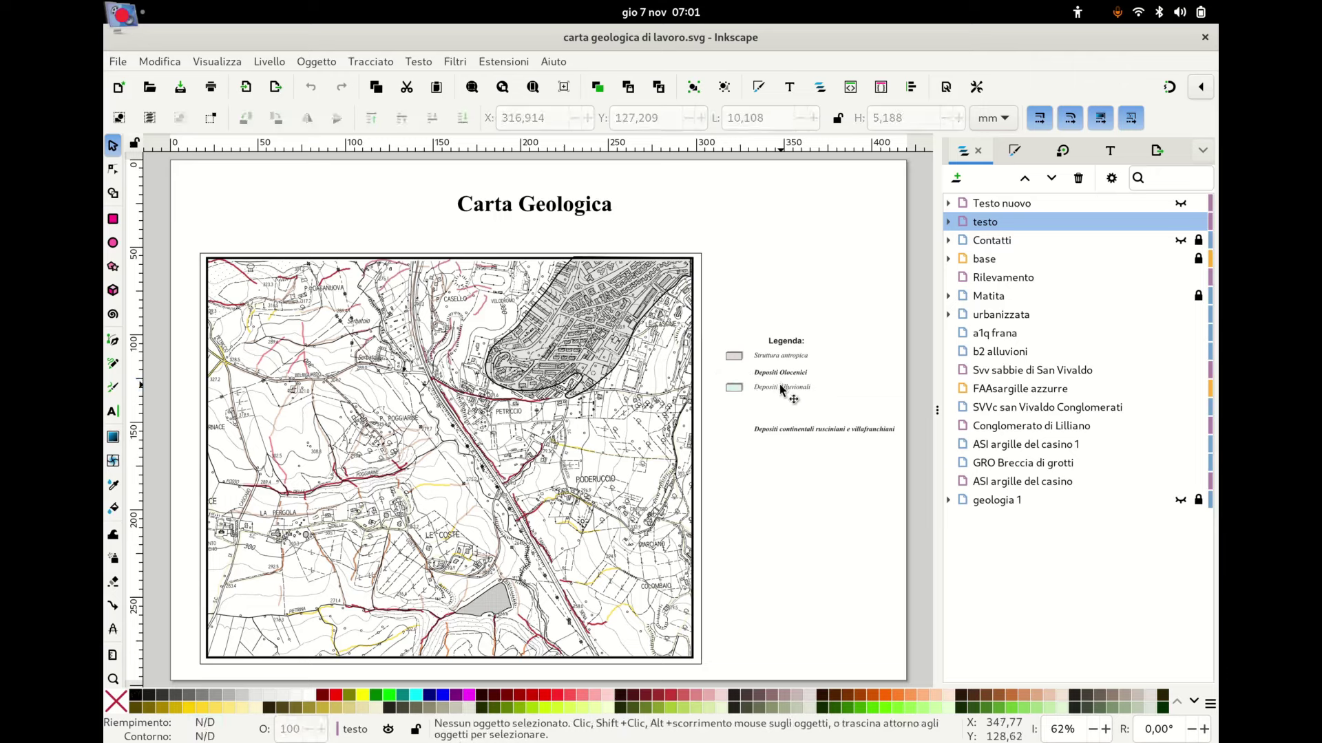
{"action": "left_click", "coordinate": [782, 390]}
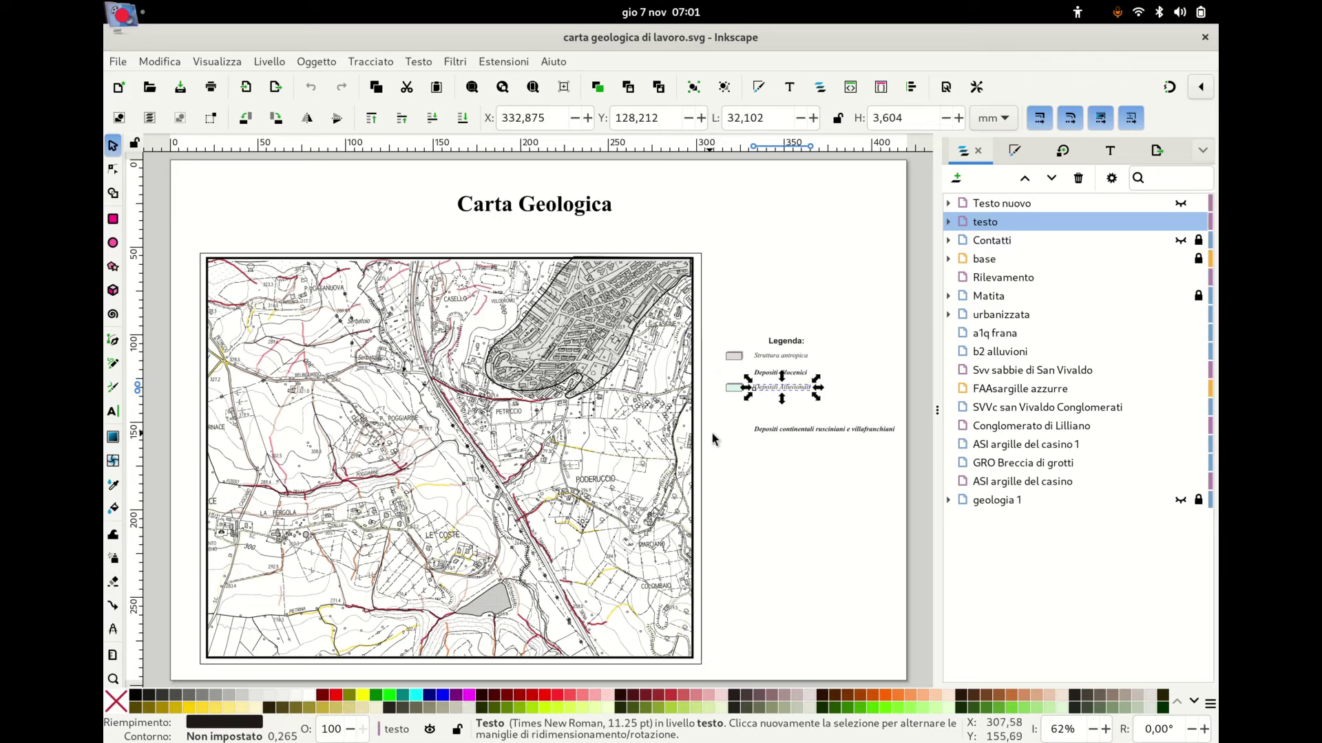
{"action": "left_click", "coordinate": [704, 438]}
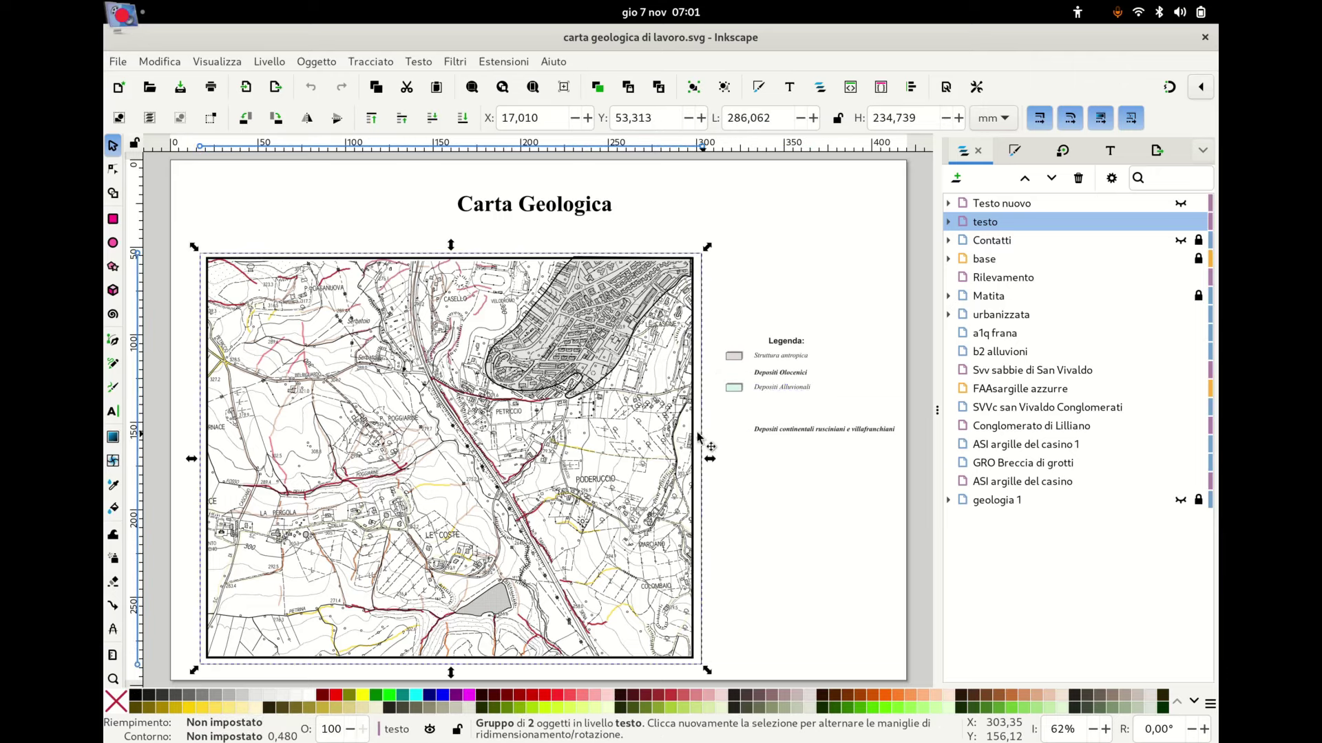
{"action": "left_click", "coordinate": [592, 365]}
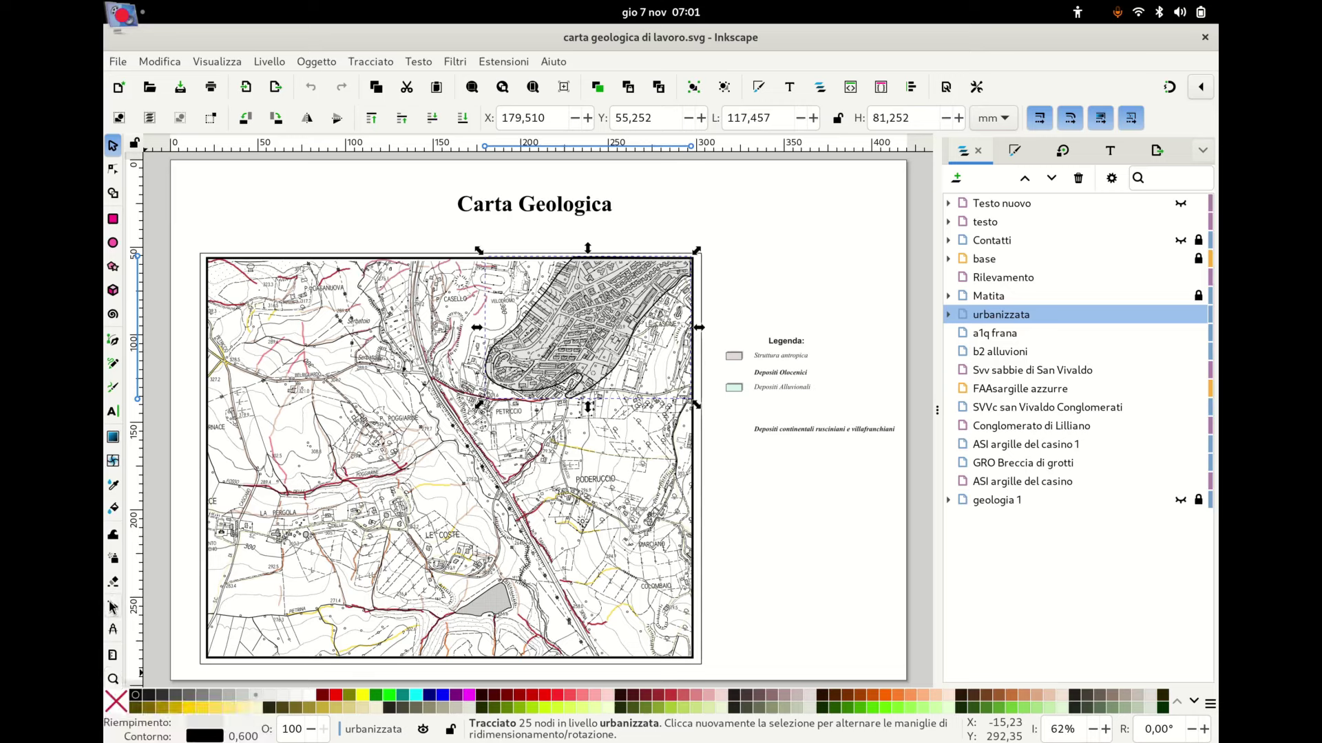
Step: Scroll over the map, rearrange the toolbox columns, and switch to the Zoom tool
{"action": "scroll", "coordinate": [112, 605], "scroll_direction": "down", "scroll_amount": 1}
{"action": "scroll", "coordinate": [112, 605], "scroll_direction": "up", "scroll_amount": 1}
{"action": "scroll", "coordinate": [112, 605], "scroll_direction": "down", "scroll_amount": 1}
{"action": "scroll", "coordinate": [112, 606], "scroll_direction": "up", "scroll_amount": 1}
{"action": "scroll", "coordinate": [112, 606], "scroll_direction": "down", "scroll_amount": 1}
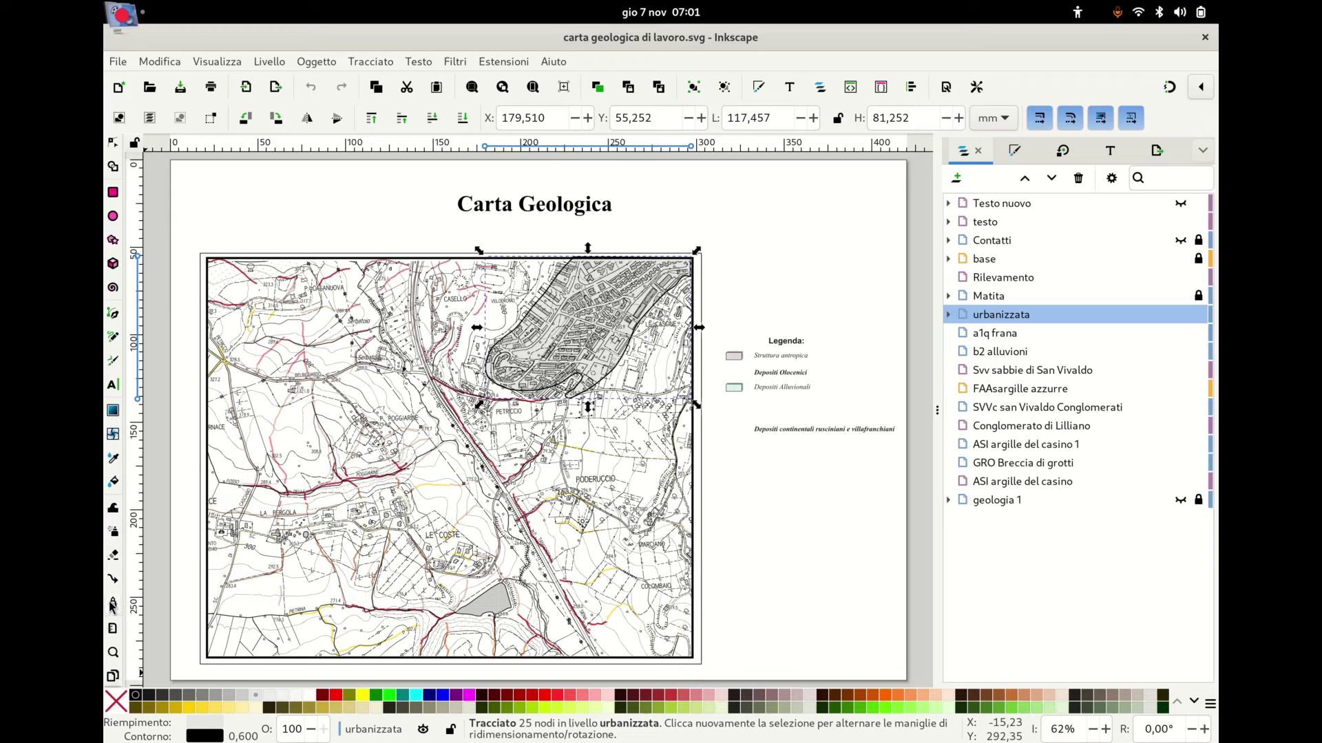
{"action": "scroll", "coordinate": [112, 606], "scroll_direction": "down", "scroll_amount": 1}
{"action": "scroll", "coordinate": [112, 606], "scroll_direction": "up", "scroll_amount": 1}
{"action": "left_click_drag", "start_coordinate": [124, 580], "coordinate": [142, 582]}
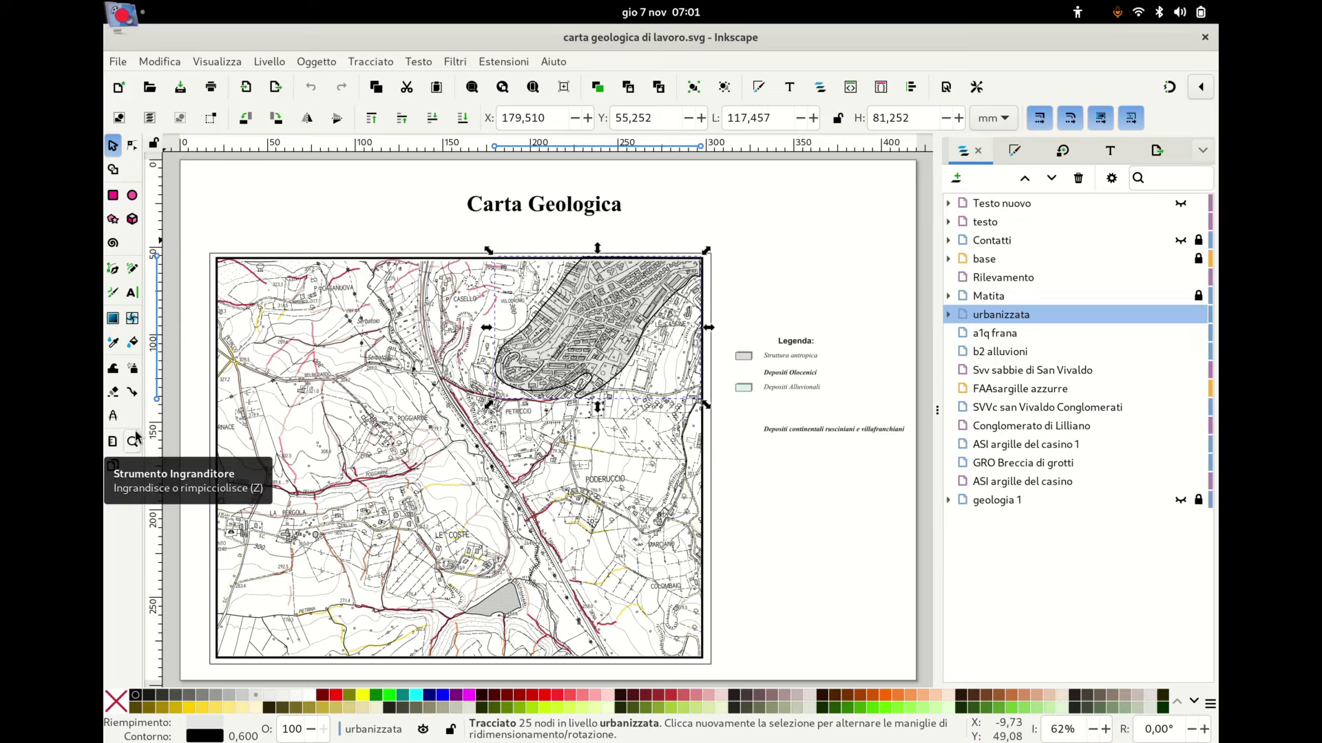
{"action": "left_click_drag", "start_coordinate": [140, 416], "coordinate": [130, 416]}
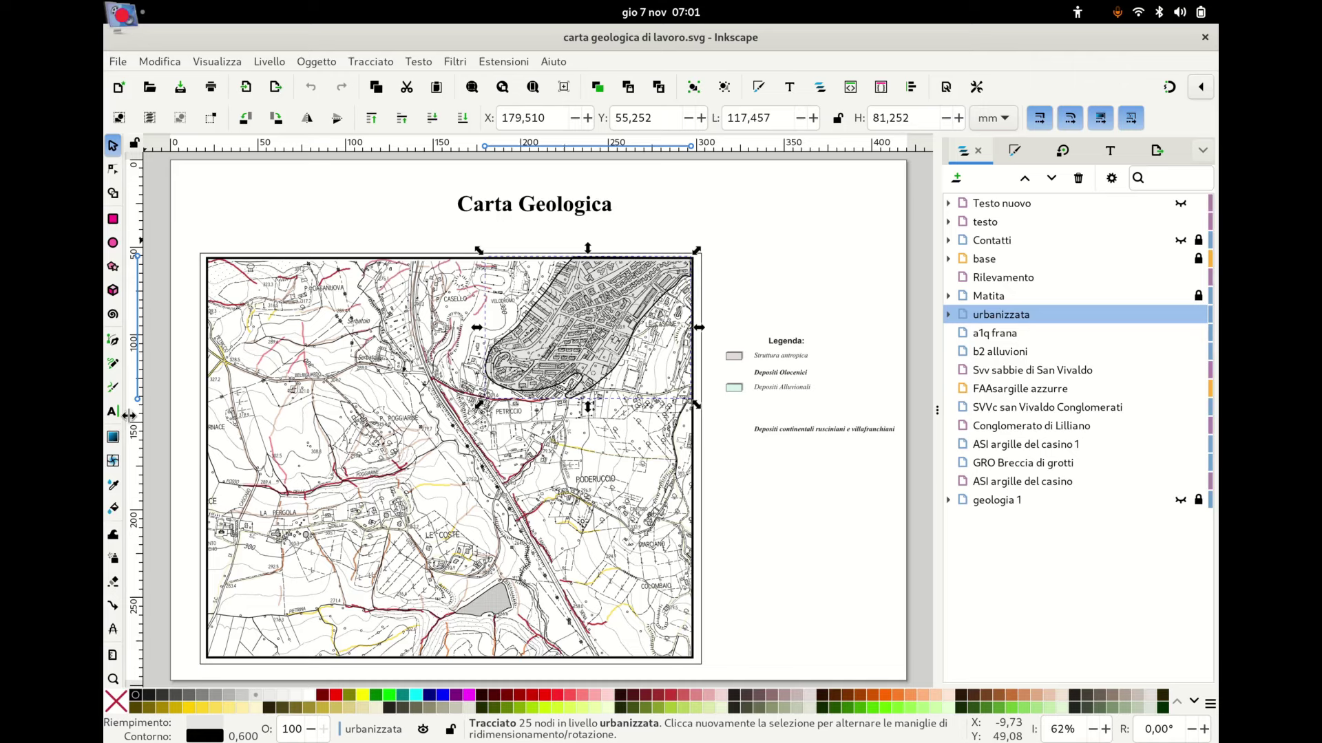
{"action": "left_click", "coordinate": [113, 680]}
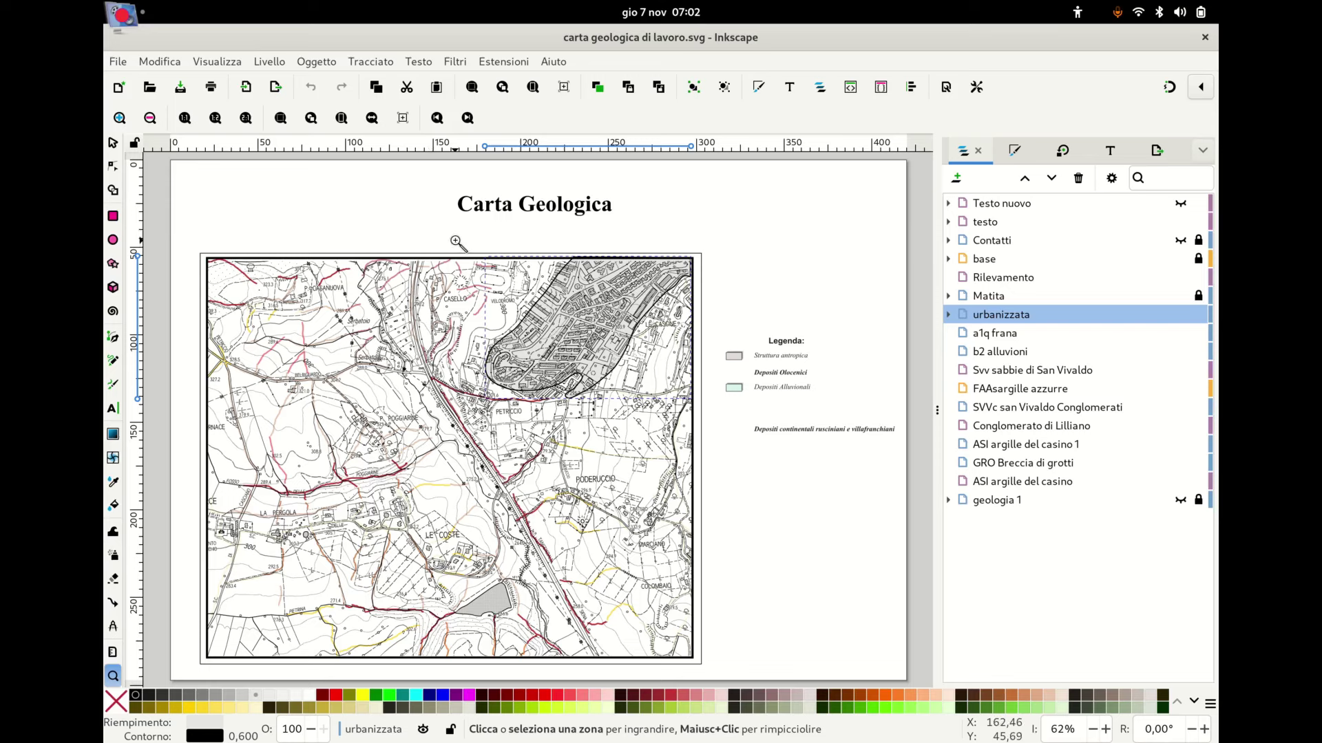
Step: Drag a zoom box around the urbanized area and scroll vertically over it
{"action": "left_click_drag", "start_coordinate": [455, 240], "coordinate": [702, 419]}
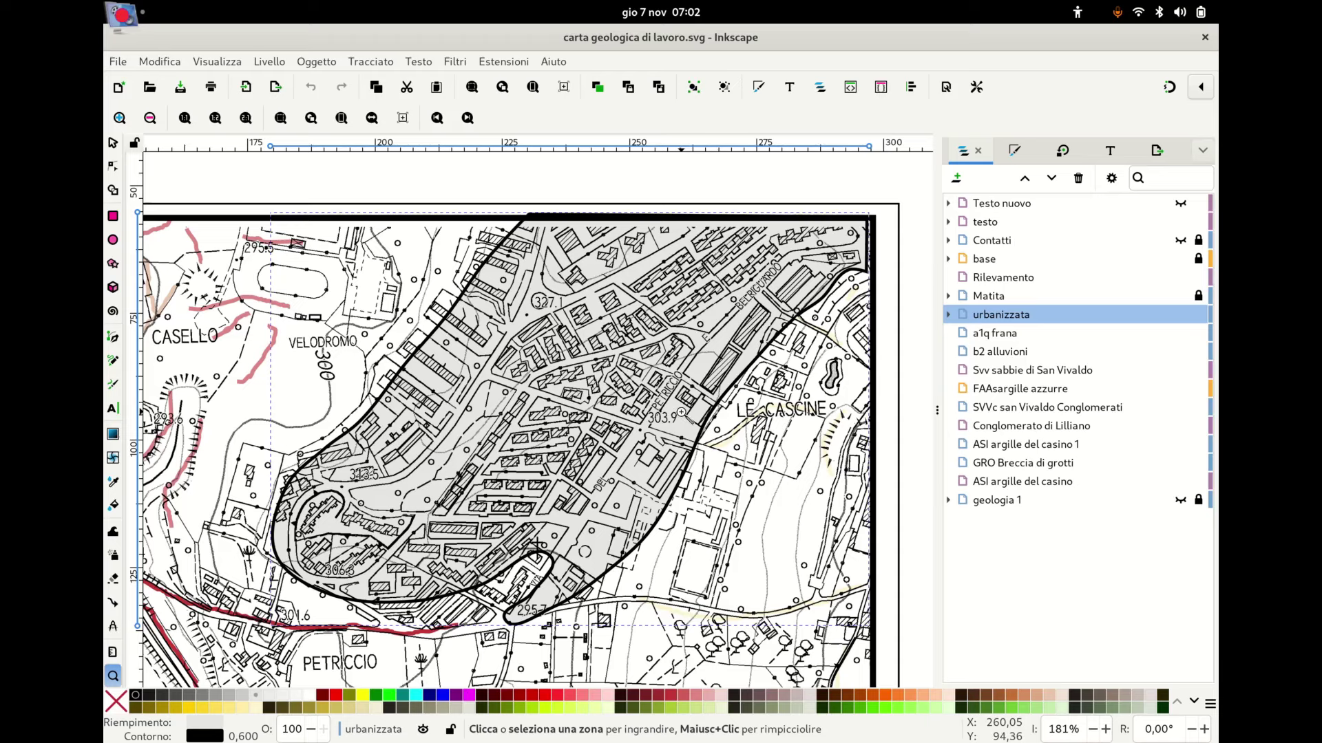
{"action": "scroll", "coordinate": [681, 412], "scroll_direction": "down", "scroll_amount": 4}
{"action": "scroll", "coordinate": [681, 412], "scroll_direction": "down", "scroll_amount": 4}
{"action": "scroll", "coordinate": [680, 412], "scroll_direction": "up", "scroll_amount": 5}
{"action": "scroll", "coordinate": [681, 413], "scroll_direction": "up", "scroll_amount": 9}
{"action": "scroll", "coordinate": [681, 412], "scroll_direction": "down", "scroll_amount": 6}
{"action": "scroll", "coordinate": [680, 412], "scroll_direction": "down", "scroll_amount": 2}
{"action": "scroll", "coordinate": [680, 412], "scroll_direction": "up", "scroll_amount": 7}
{"action": "scroll", "coordinate": [681, 412], "scroll_direction": "down", "scroll_amount": 5}
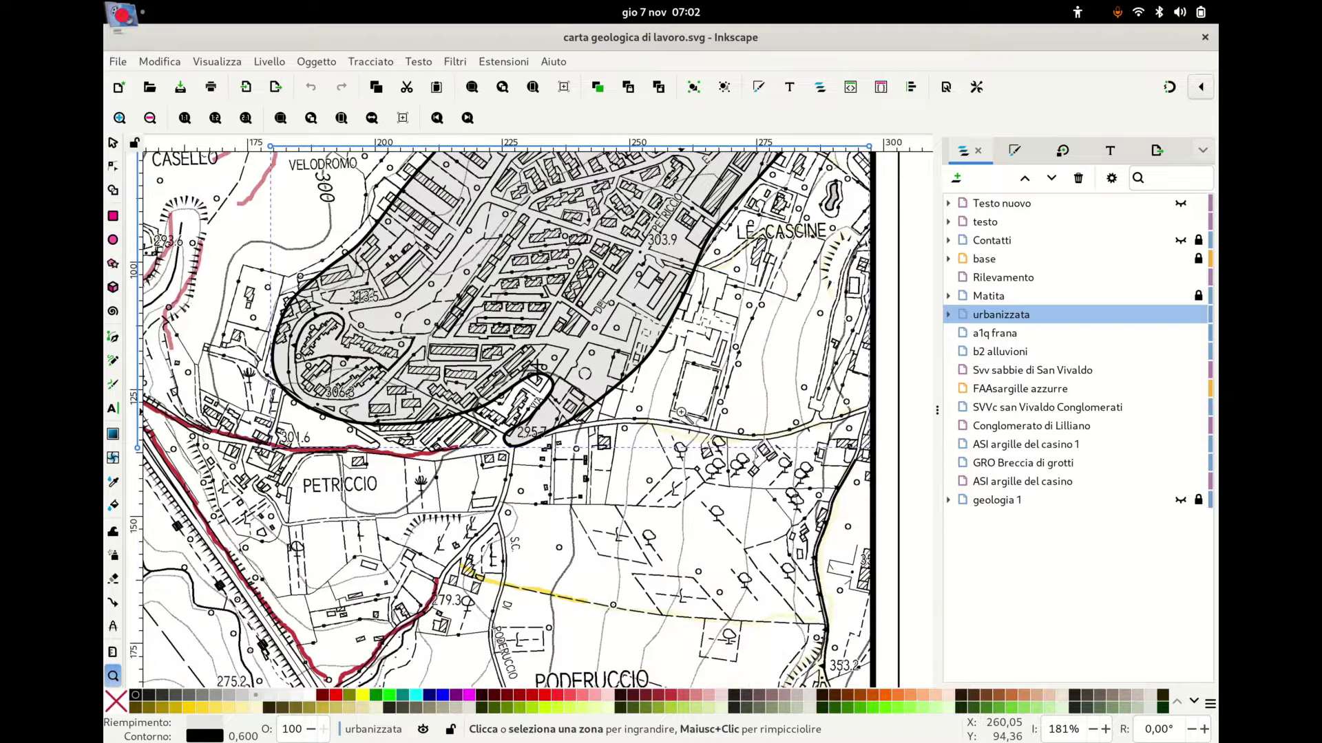
{"action": "scroll", "coordinate": [681, 413], "scroll_direction": "up", "scroll_amount": 4}
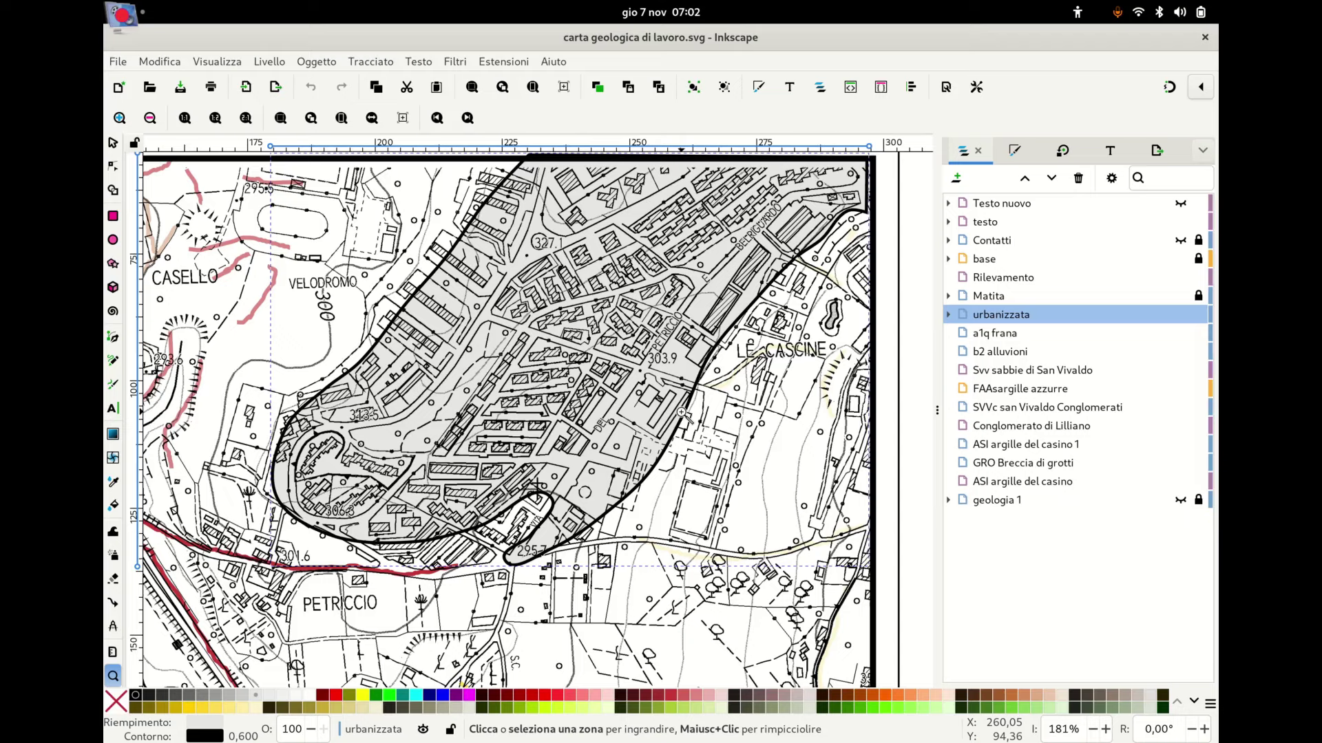
Step: Pan left and right across the urbanized area of the map
{"action": "scroll", "coordinate": [681, 413], "scroll_direction": "right", "scroll_amount": 1}
{"action": "scroll", "coordinate": [681, 412], "scroll_direction": "left", "scroll_amount": 1}
{"action": "scroll", "coordinate": [681, 412], "scroll_direction": "left", "scroll_amount": 3}
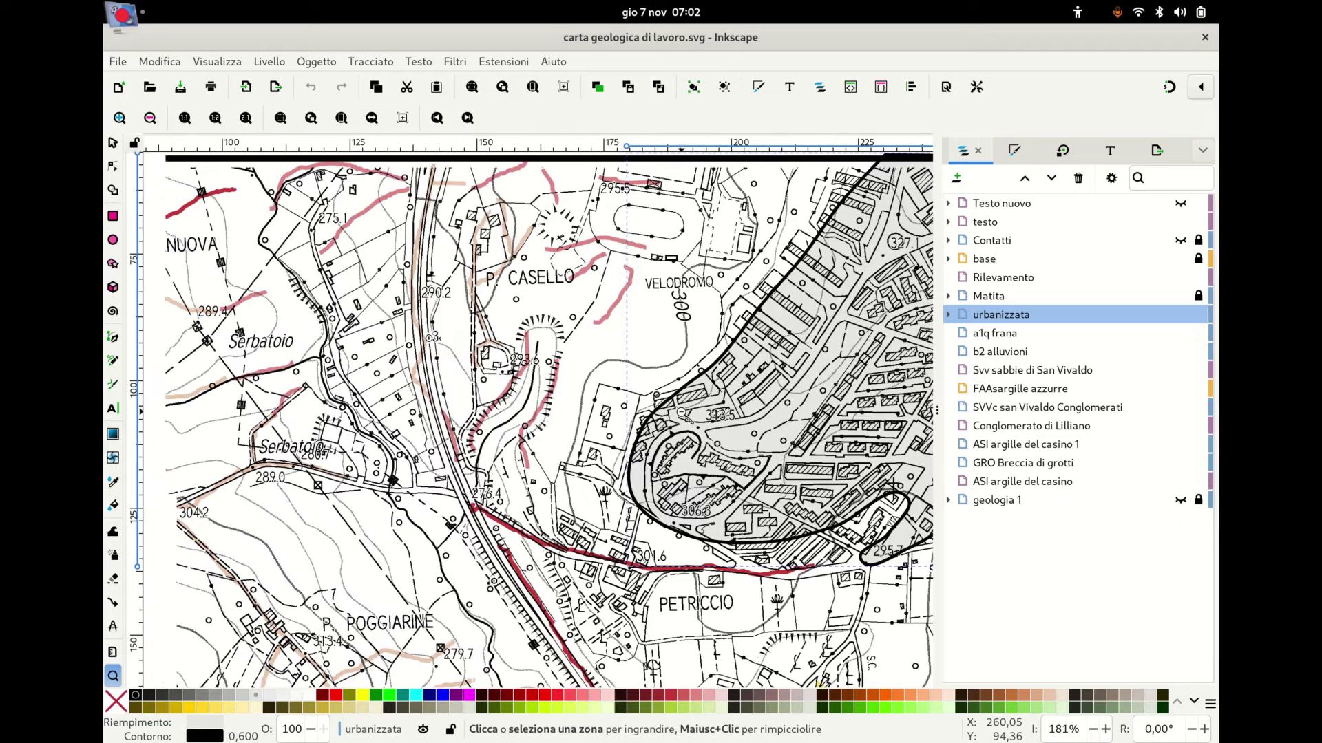
{"action": "scroll", "coordinate": [681, 412], "scroll_direction": "left", "scroll_amount": 1}
{"action": "scroll", "coordinate": [680, 413], "scroll_direction": "left", "scroll_amount": 3}
{"action": "scroll", "coordinate": [681, 412], "scroll_direction": "right", "scroll_amount": 15}
{"action": "scroll", "coordinate": [681, 412], "scroll_direction": "left", "scroll_amount": 2}
{"action": "scroll", "coordinate": [681, 412], "scroll_direction": "right", "scroll_amount": 3}
{"action": "scroll", "coordinate": [681, 412], "scroll_direction": "left", "scroll_amount": 2}
{"action": "scroll", "coordinate": [681, 412], "scroll_direction": "right", "scroll_amount": 1}
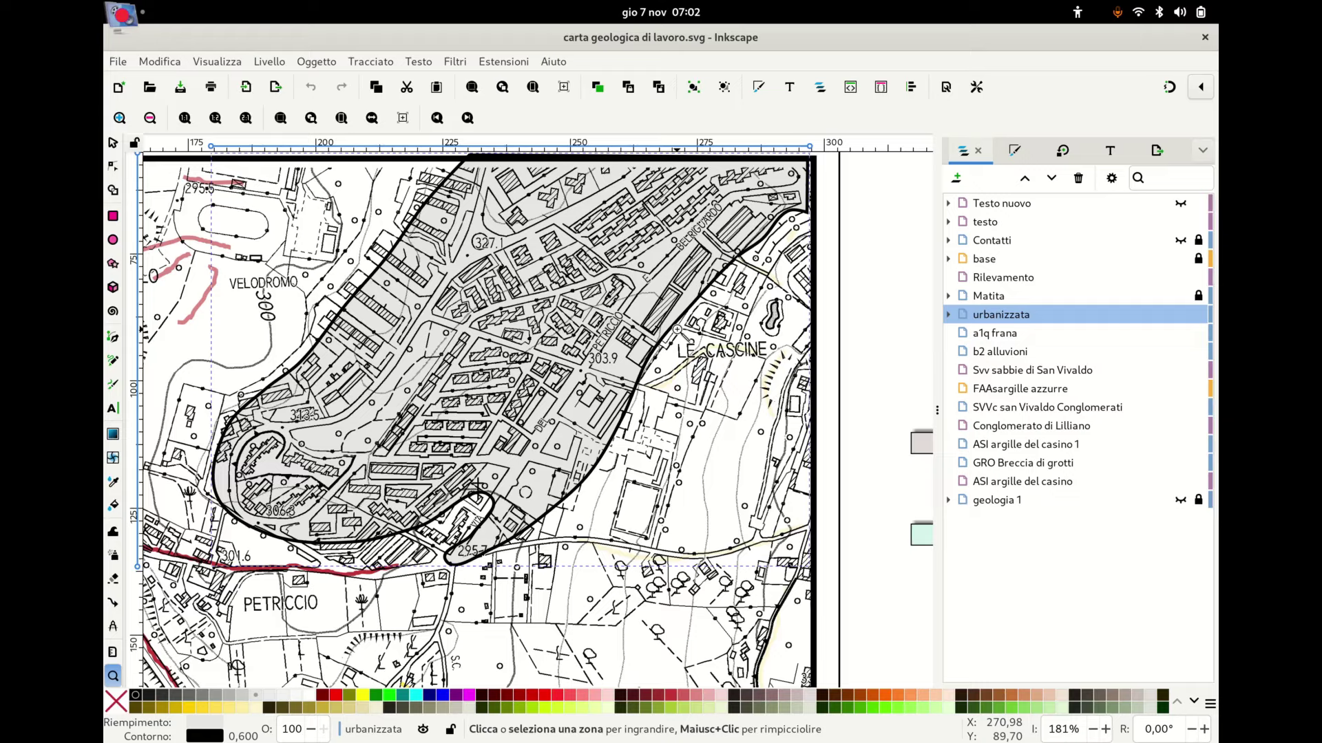
Step: Zoom in twice on the urban area near LE CASCINE, then scroll the view
{"action": "left_click", "coordinate": [677, 330]}
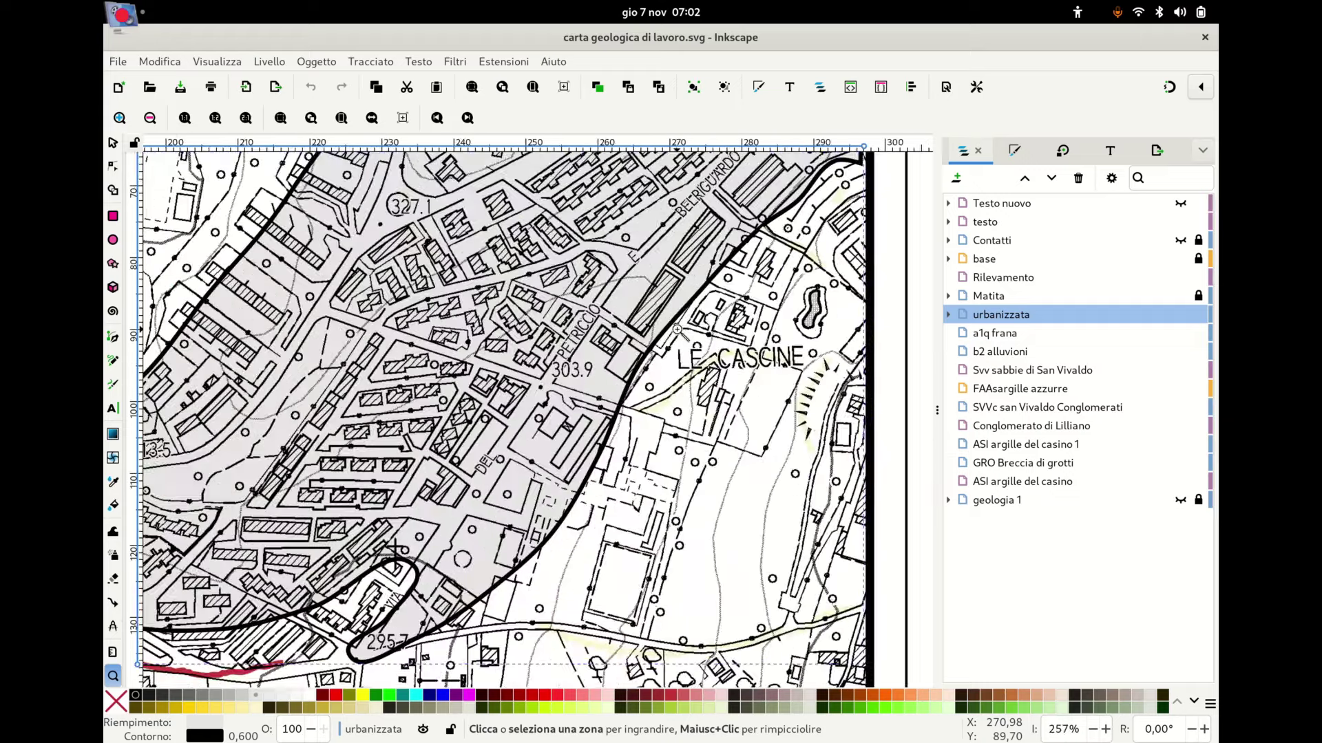
{"action": "left_click", "coordinate": [677, 330]}
{"action": "scroll", "coordinate": [678, 330], "scroll_direction": "down", "scroll_amount": 3}
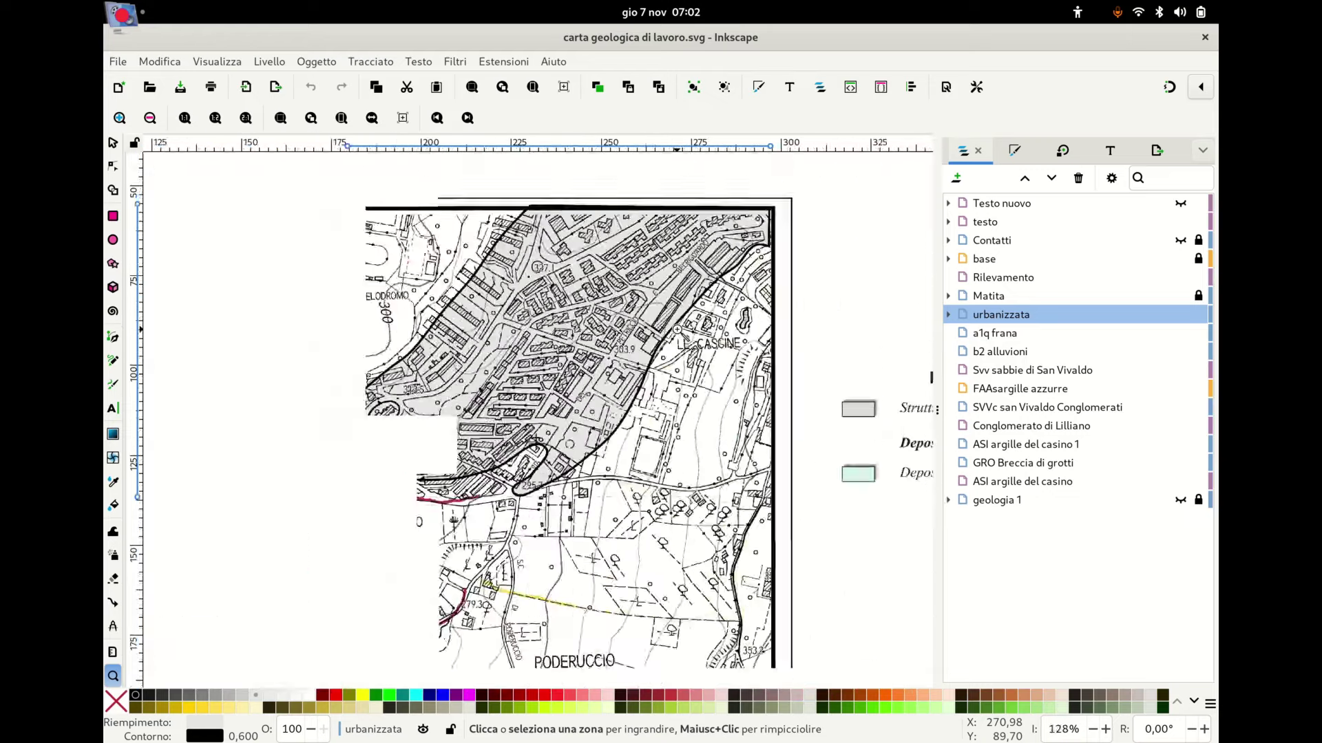
{"action": "scroll", "coordinate": [677, 330], "scroll_direction": "down", "scroll_amount": 2}
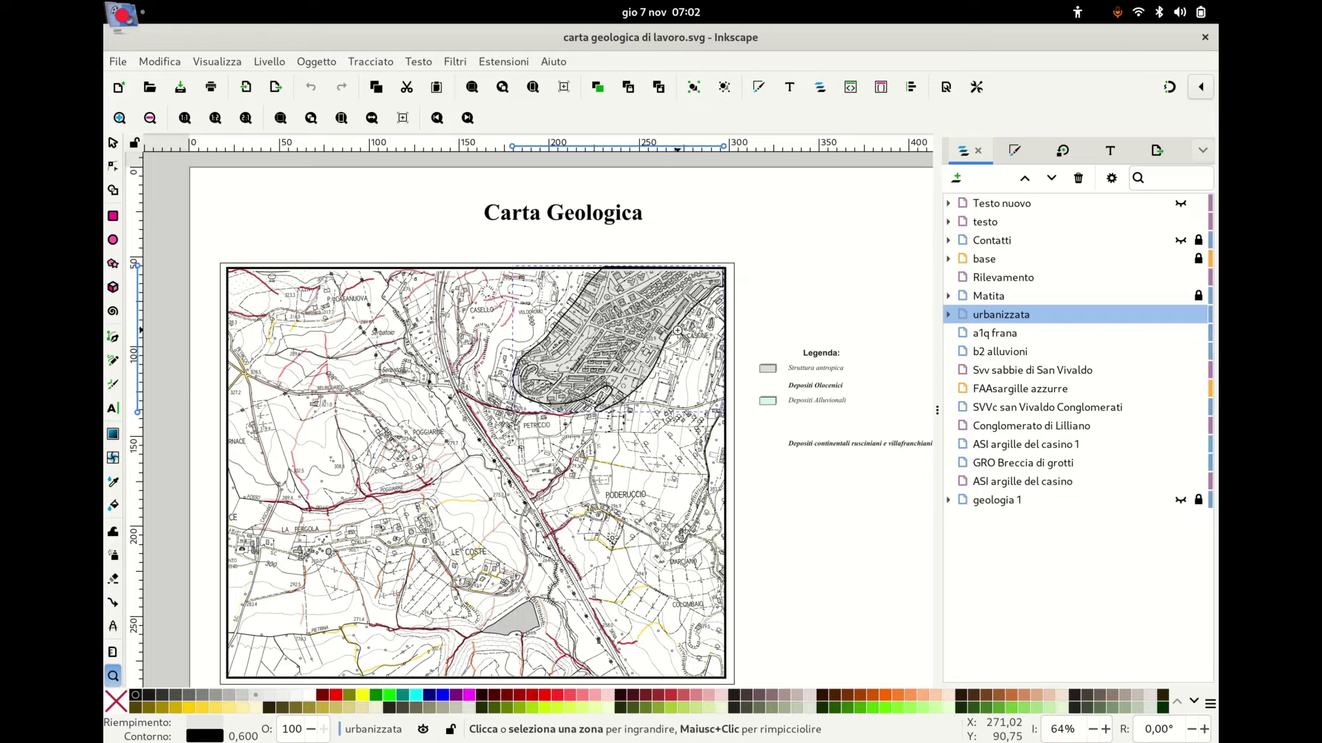
{"action": "scroll", "coordinate": [678, 330], "scroll_direction": "up", "scroll_amount": 4}
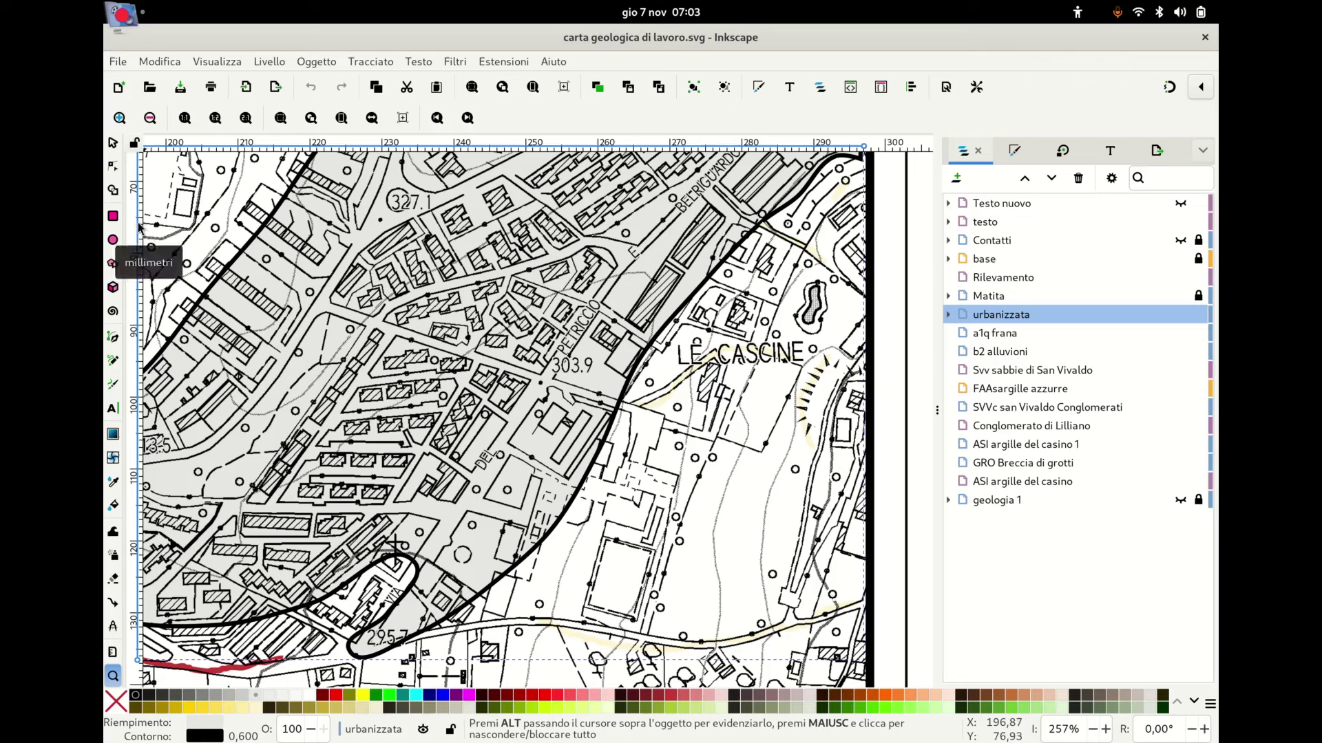
{"action": "left_click", "coordinate": [114, 146]}
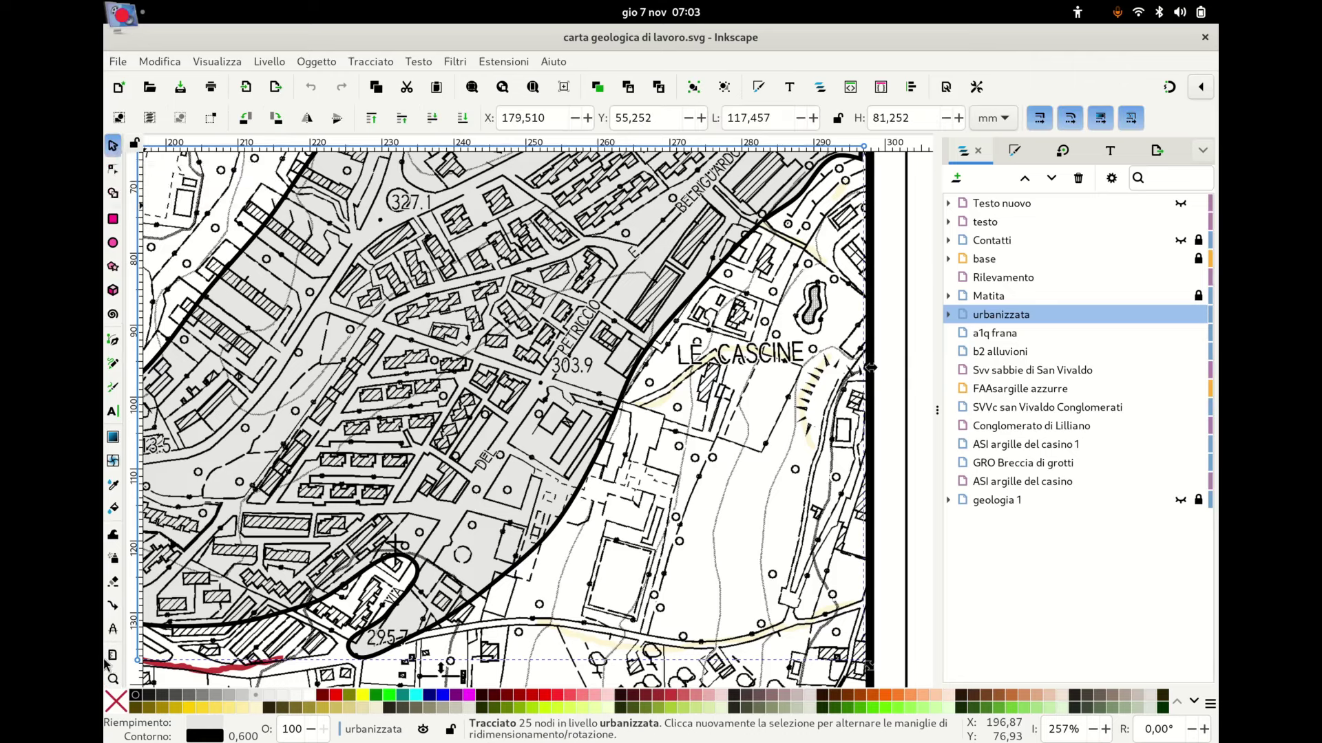
{"action": "left_click", "coordinate": [113, 680]}
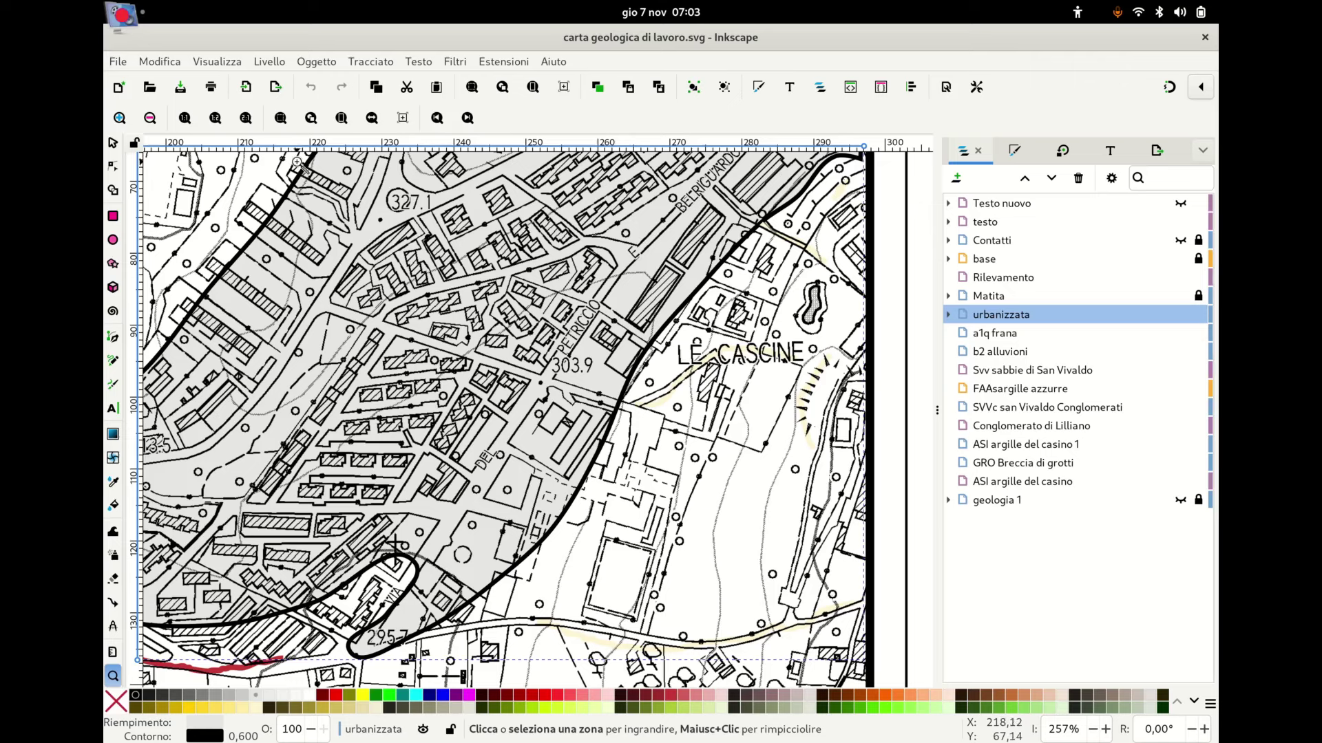
{"action": "left_click", "coordinate": [341, 119]}
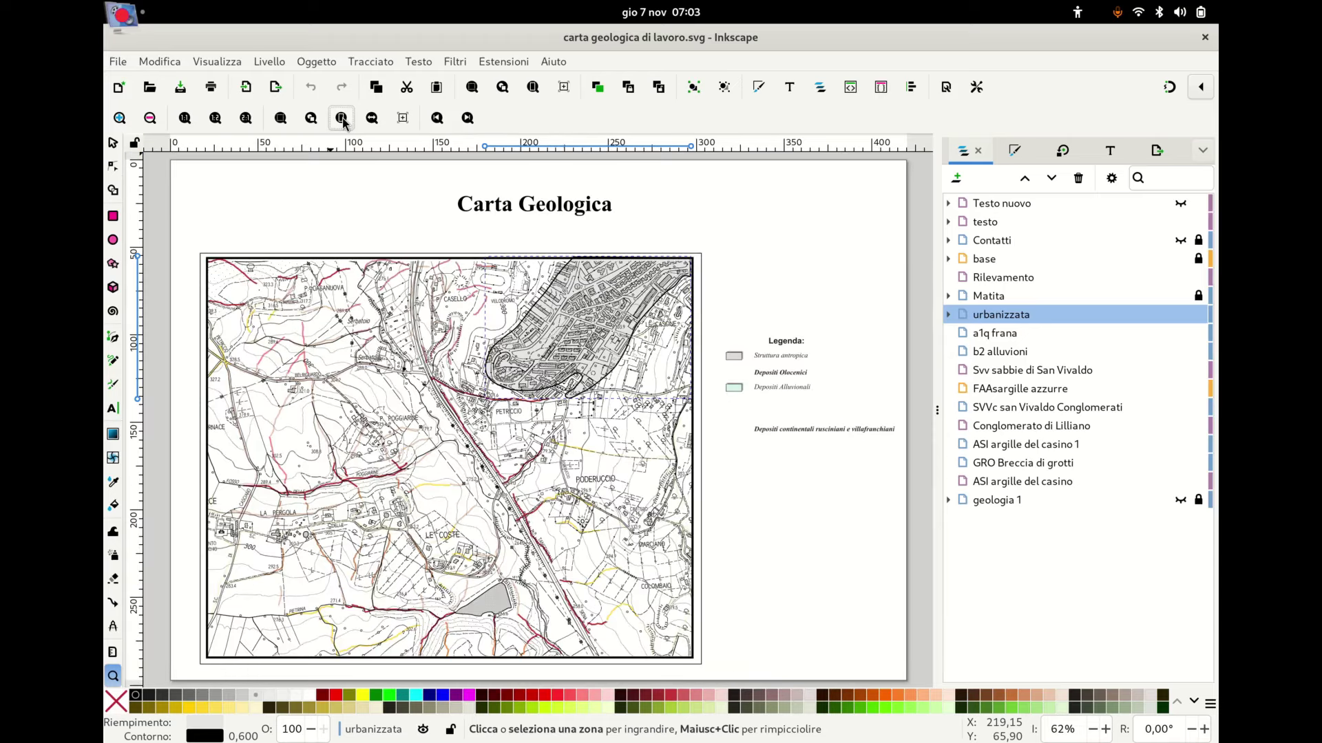
Step: Select just the urbanizzata outline path with the Selector tool
{"action": "left_click", "coordinate": [113, 147]}
{"action": "key", "text": "Escape"}
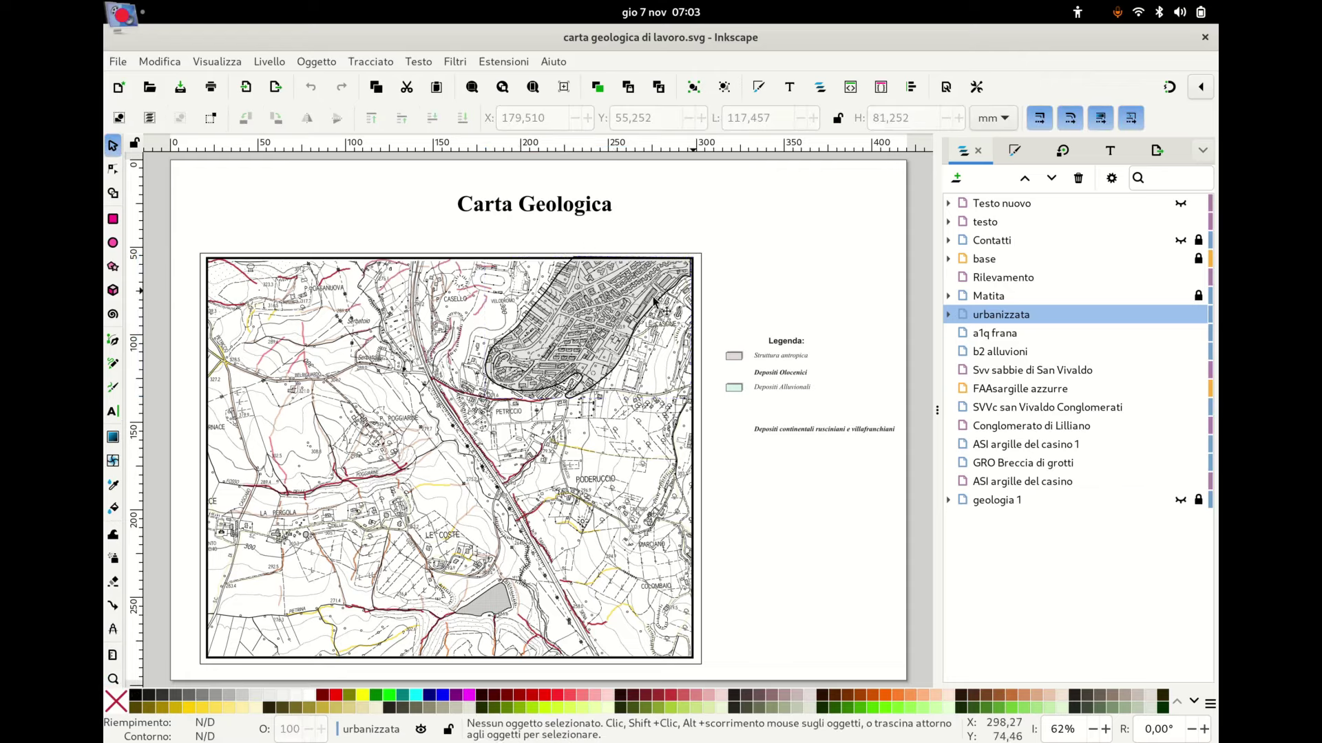
{"action": "left_click", "coordinate": [615, 302]}
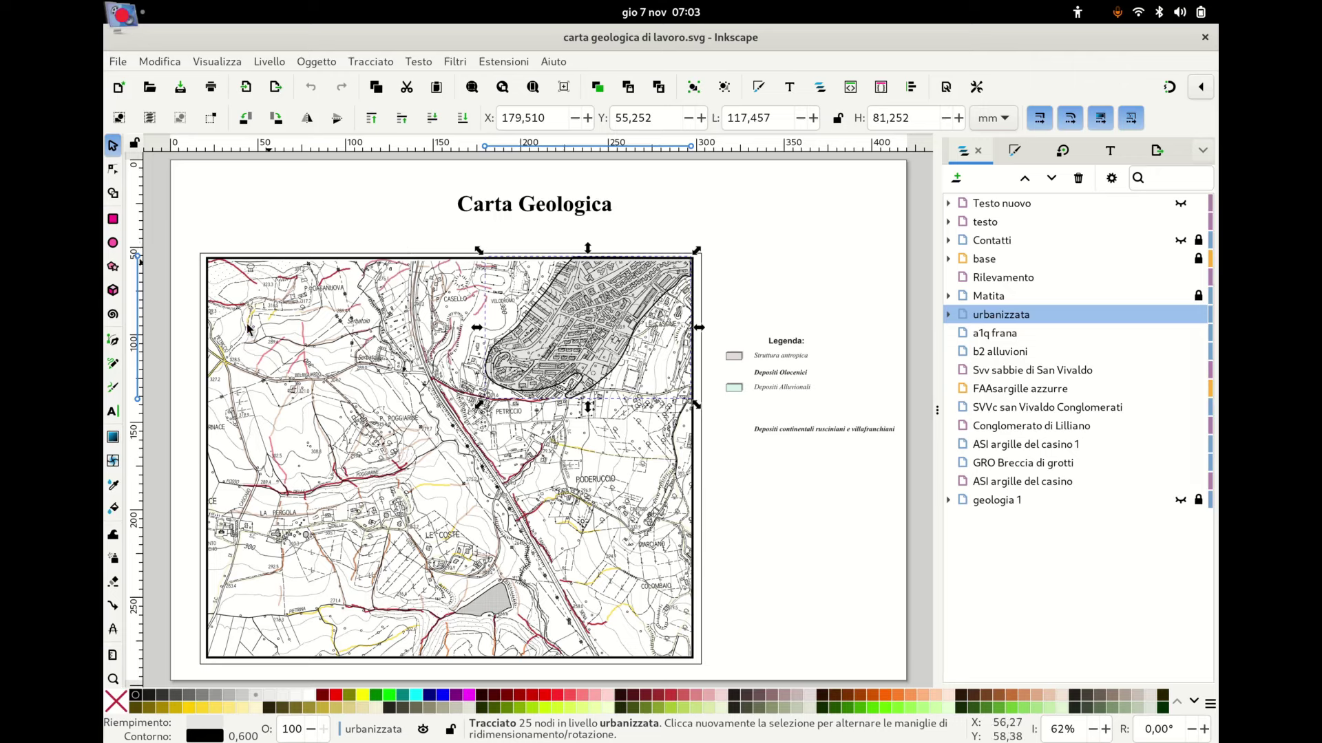
Step: Fit the view to the selected urbanized area, then raise the vokoscreenNG window
{"action": "left_click", "coordinate": [114, 680]}
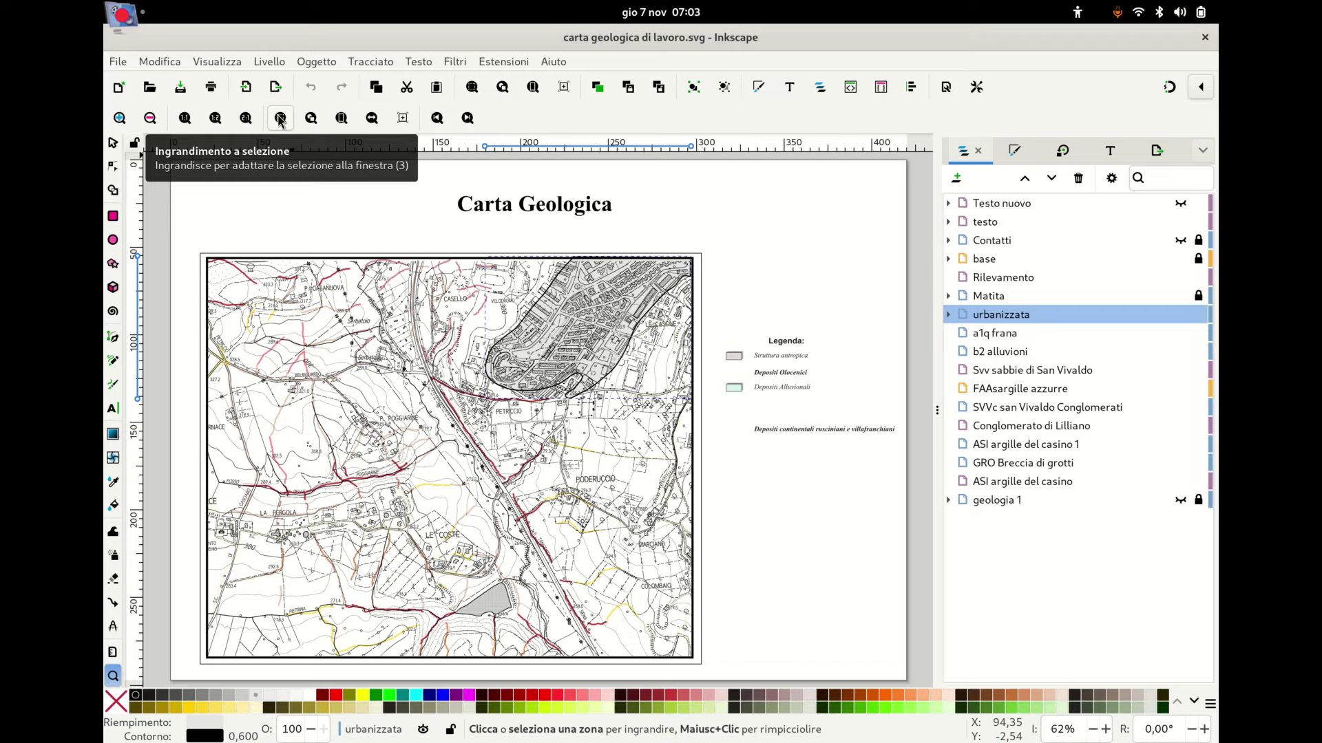
{"action": "left_click", "coordinate": [280, 118]}
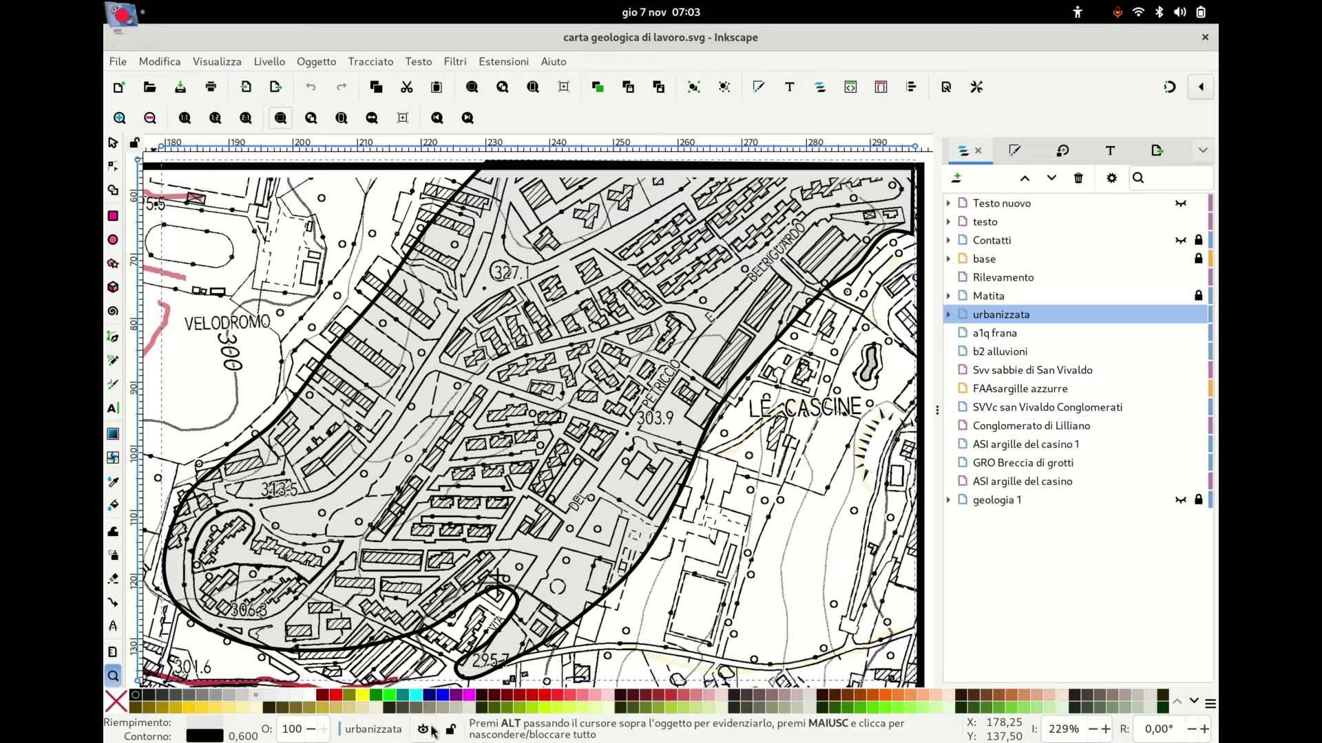
{"action": "key", "text": "super"}
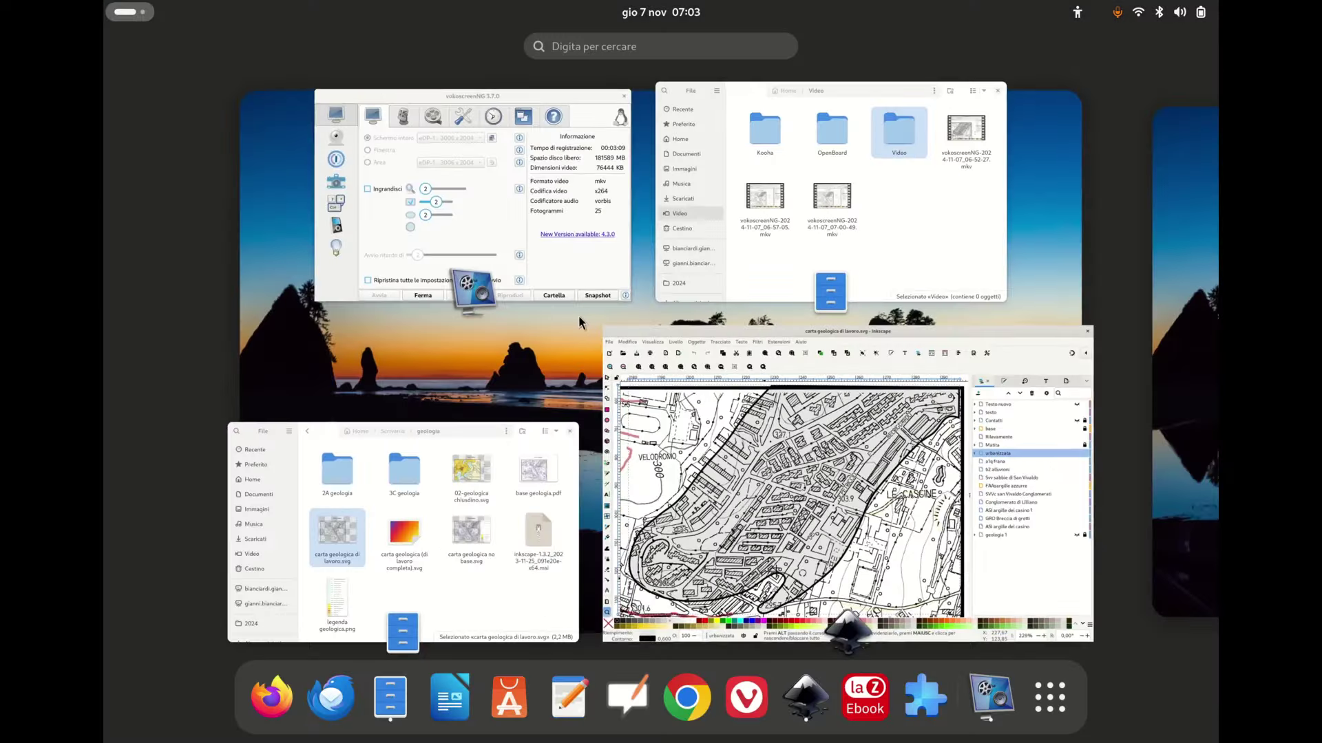
{"action": "left_click", "coordinate": [509, 245]}
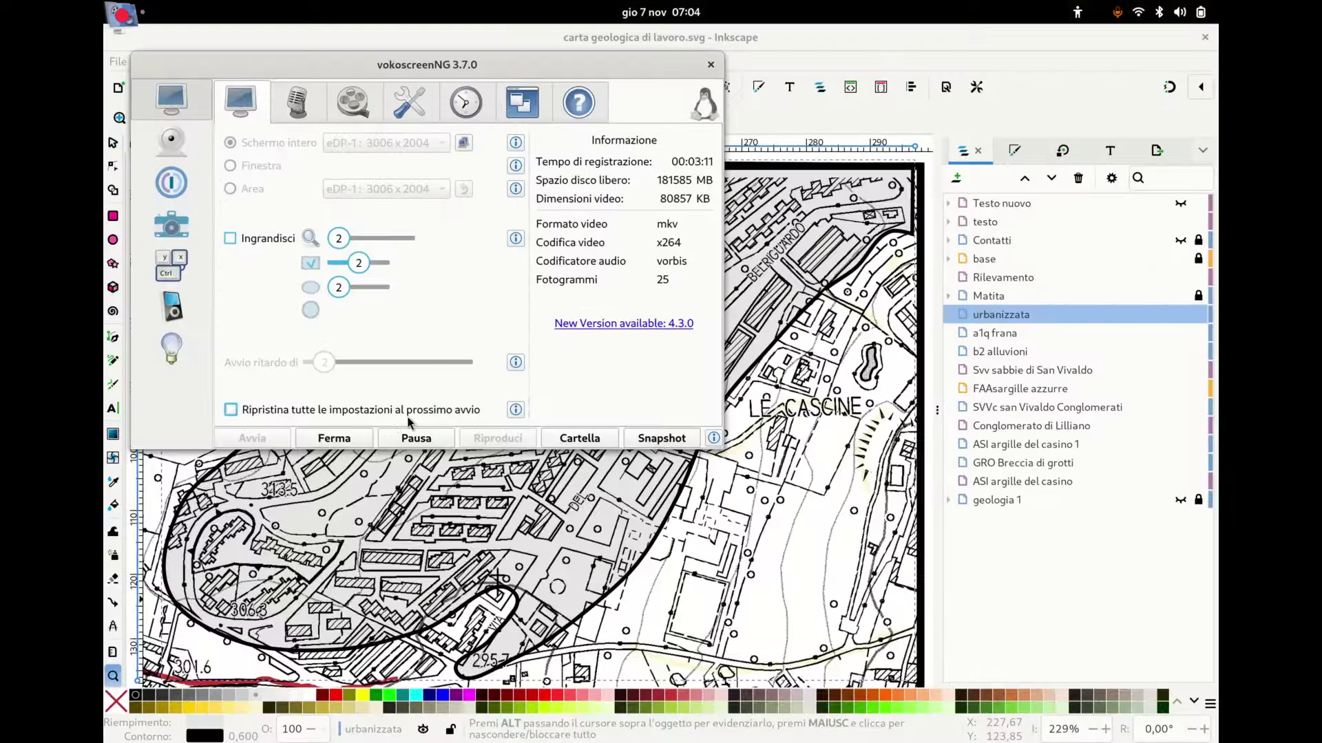